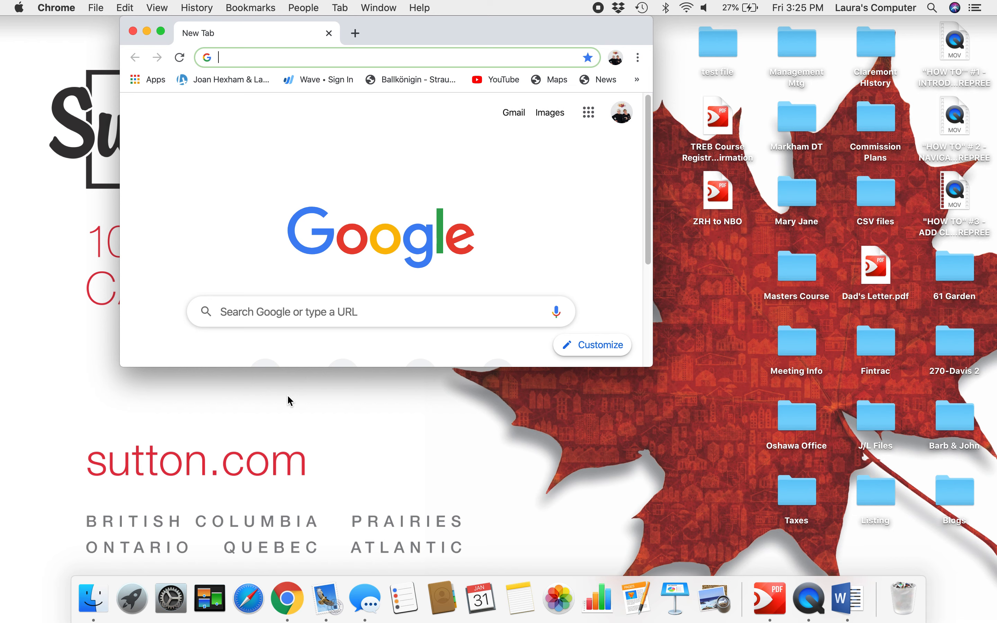
Step: Load the repree.com website in Chrome and maximize the browser window
text(R)
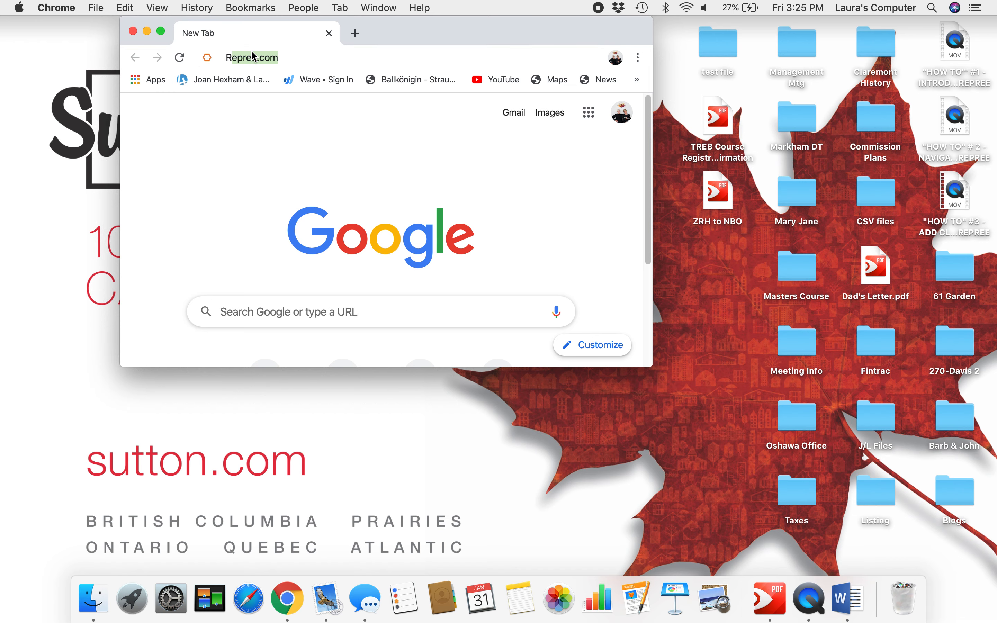
text(epree)
key(Return)
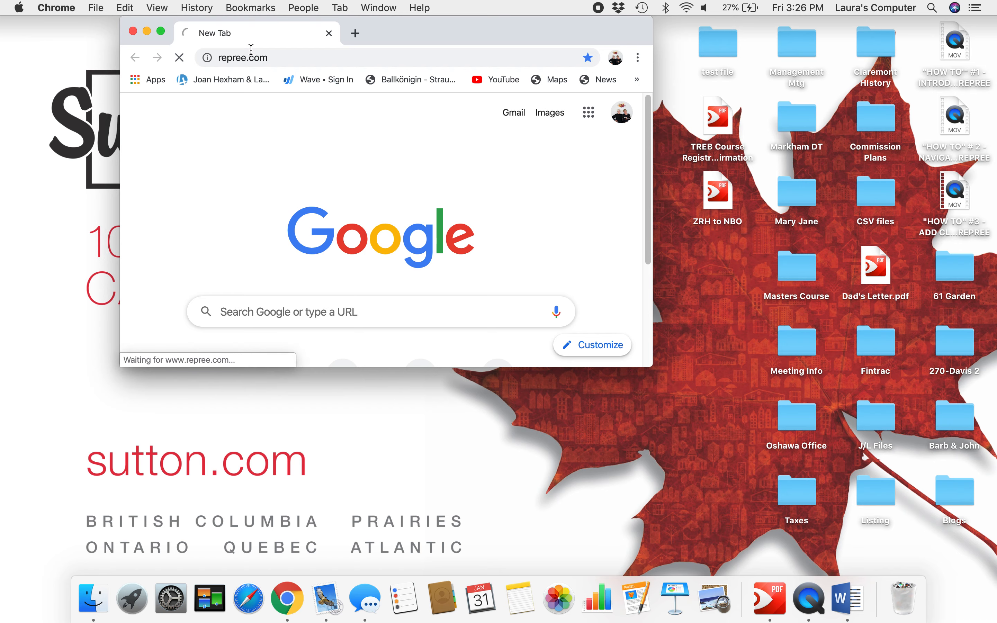
click(160, 31)
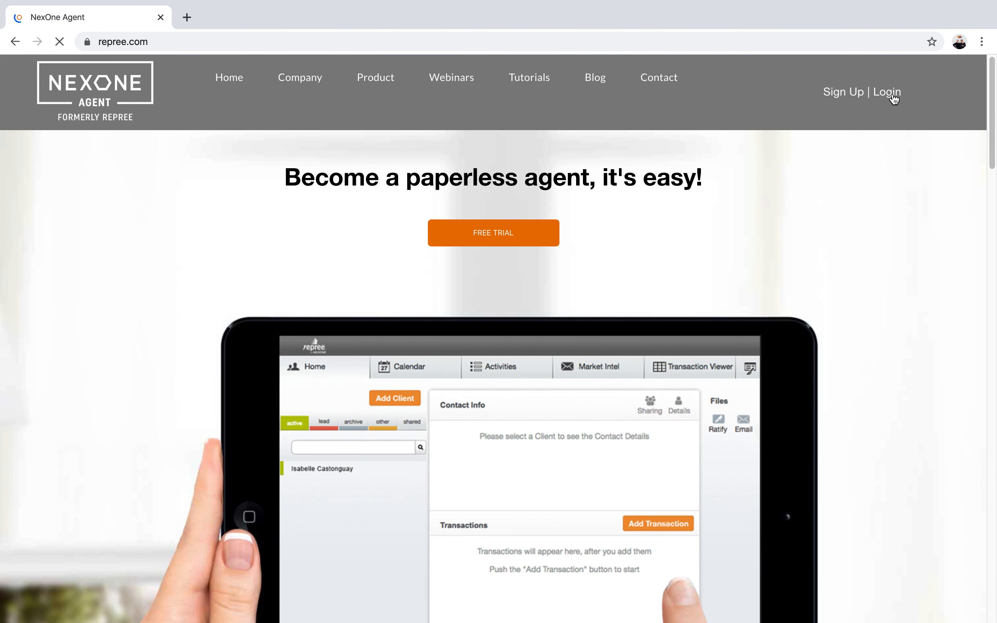
Step: Go to the NexOne Agent login page and log on with the saved credentials
click(893, 97)
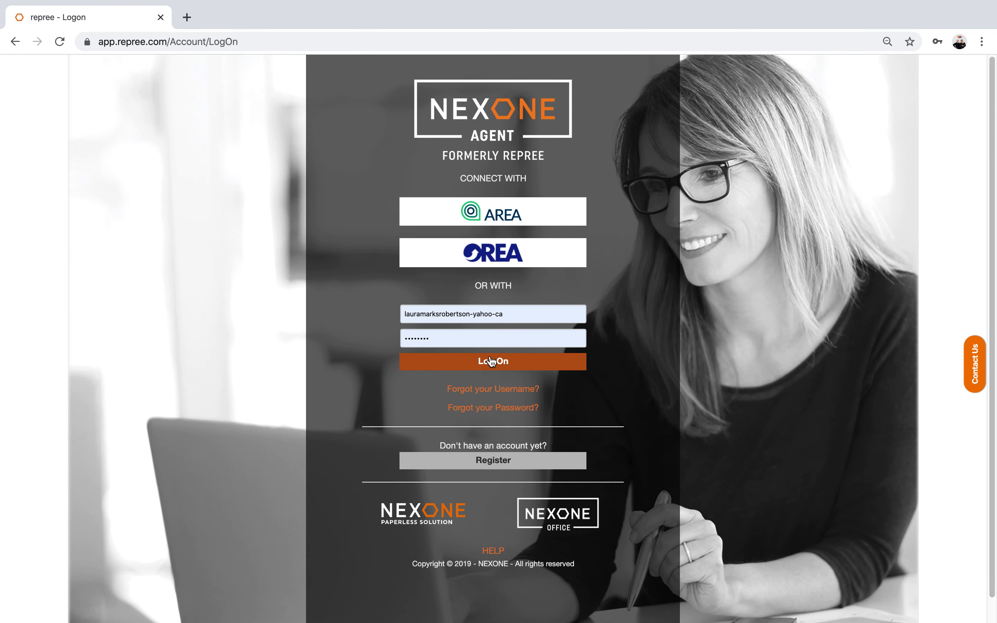
click(491, 362)
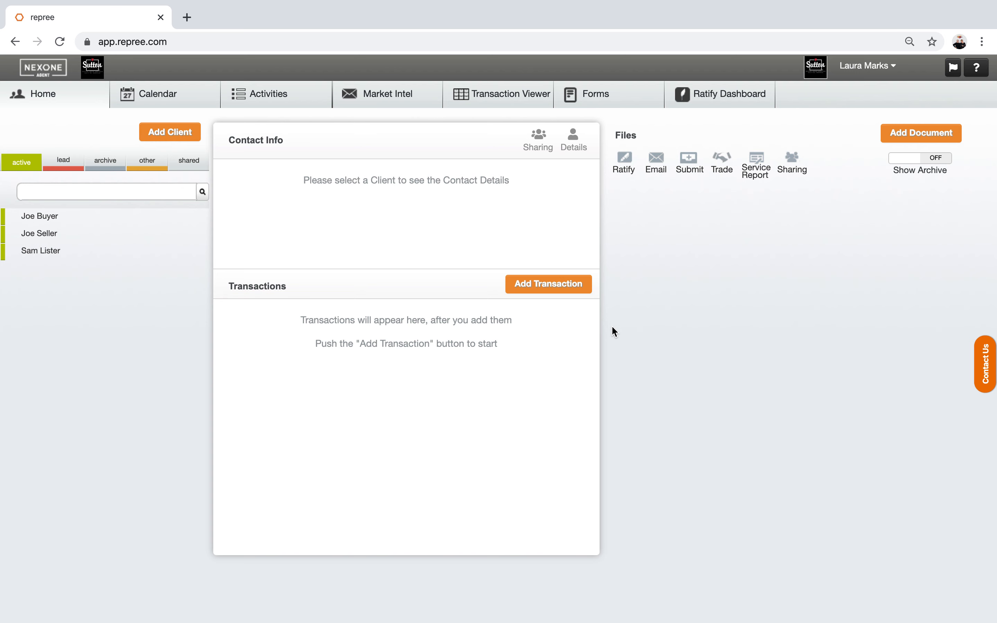
Step: Start a new client with first and last name, and a saved Ontario address
click(165, 132)
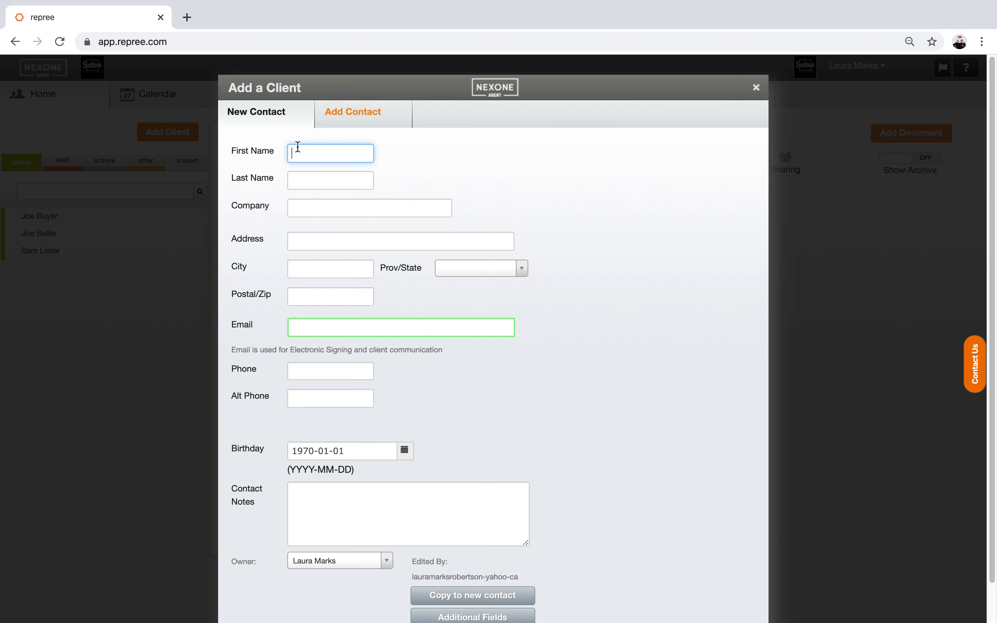
text(TOMMY)
key(Tab)
text(TEST)
key(Tab)
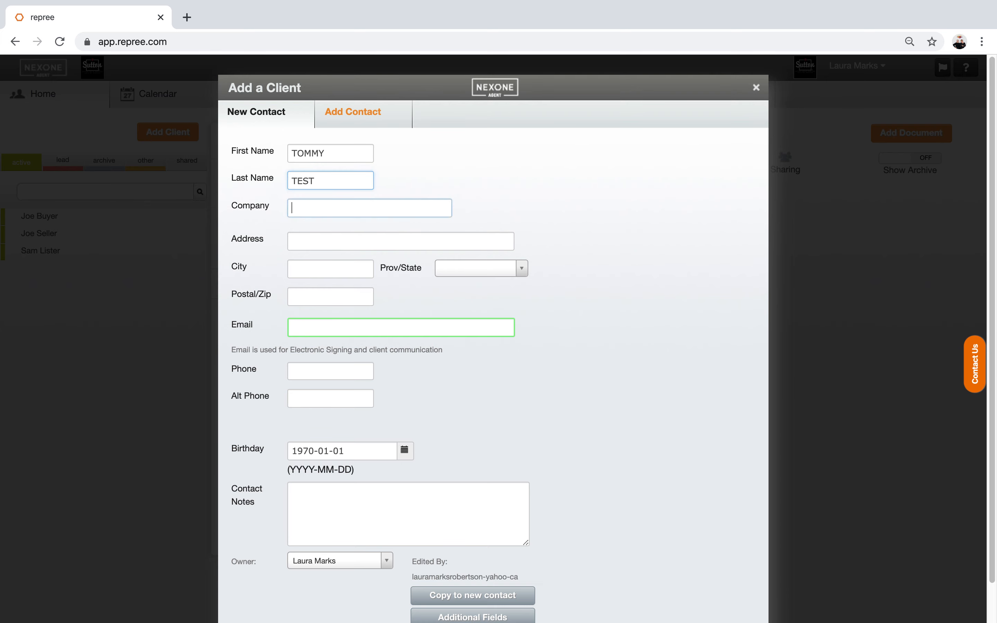
key(Tab)
key(Tab)
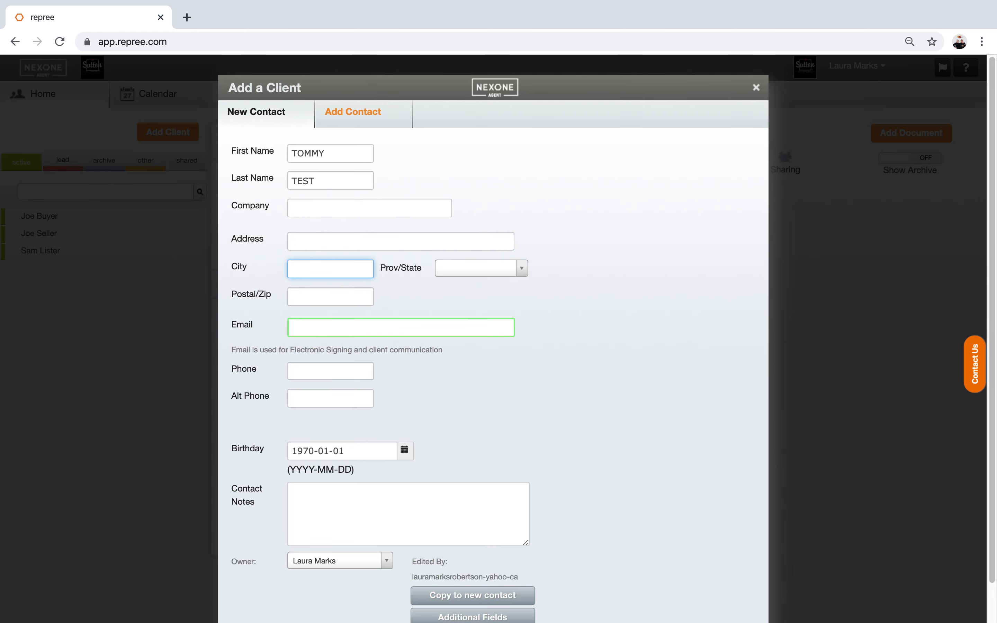
click(319, 239)
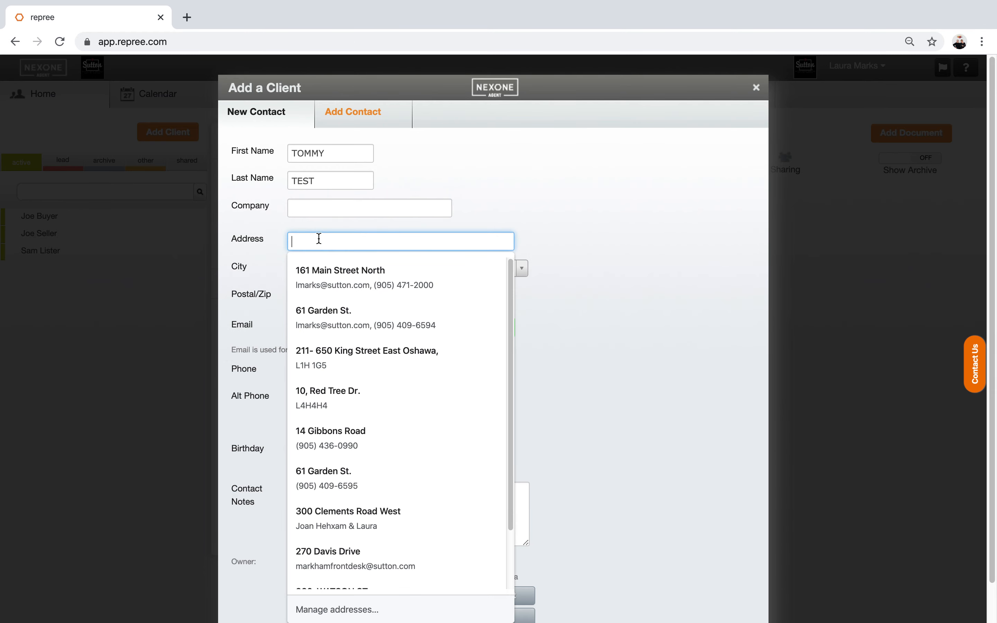
click(339, 430)
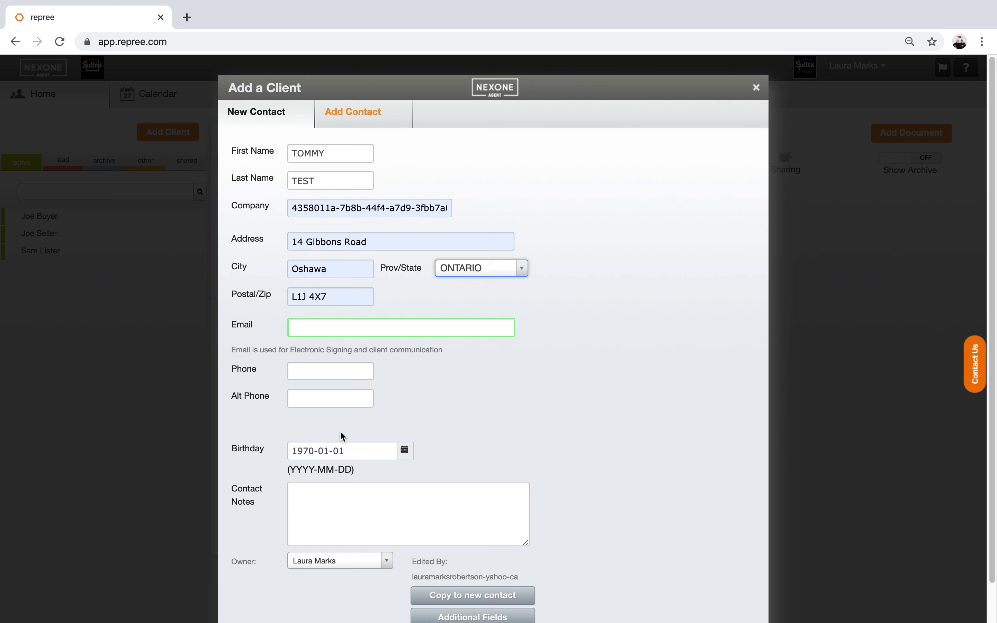
click(581, 382)
Step: Enter the client's e-mail address and phone number
click(311, 327)
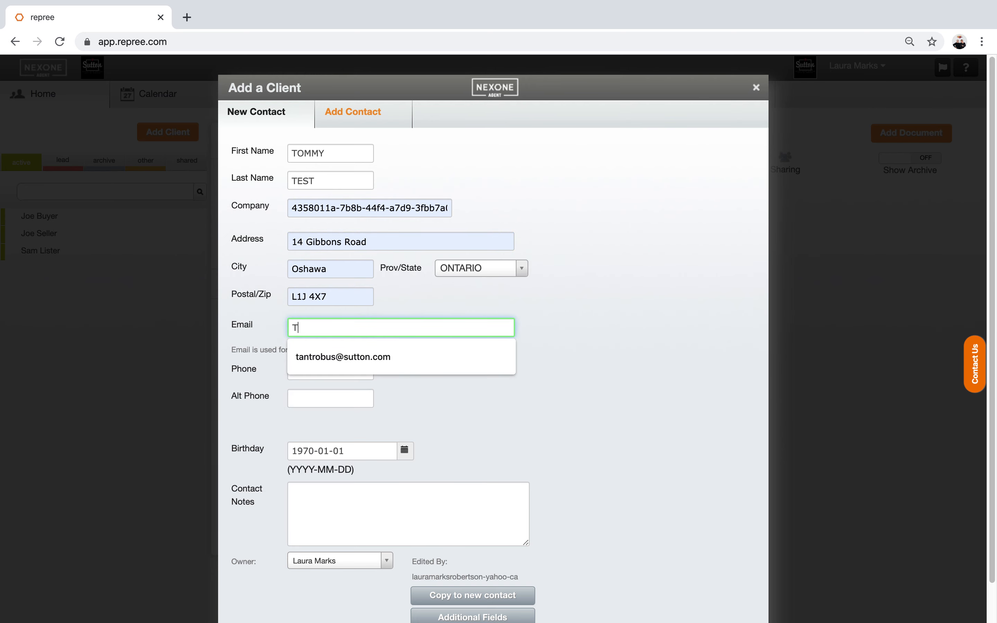
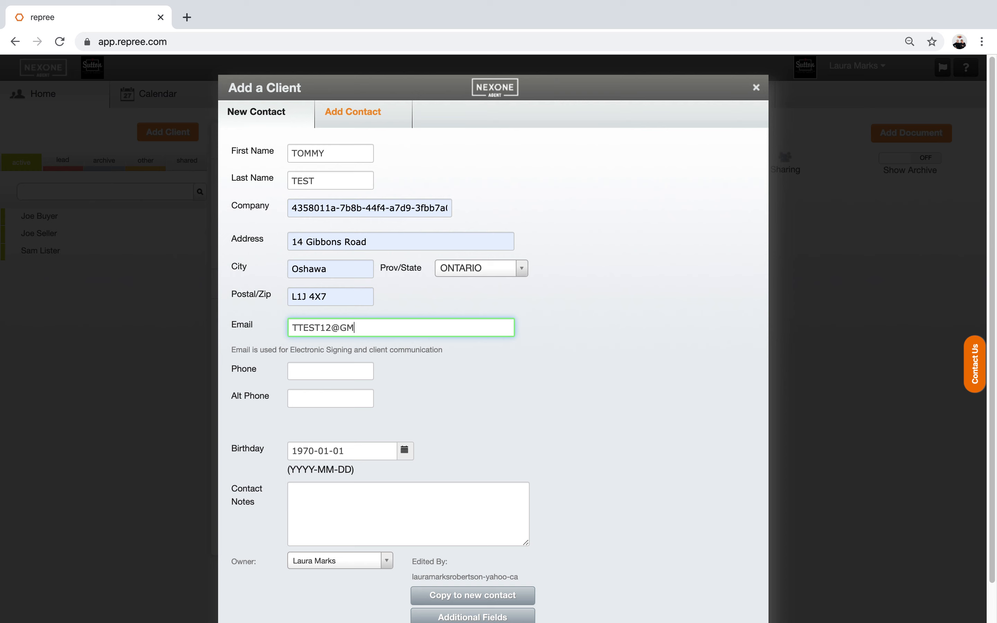
key(Tab)
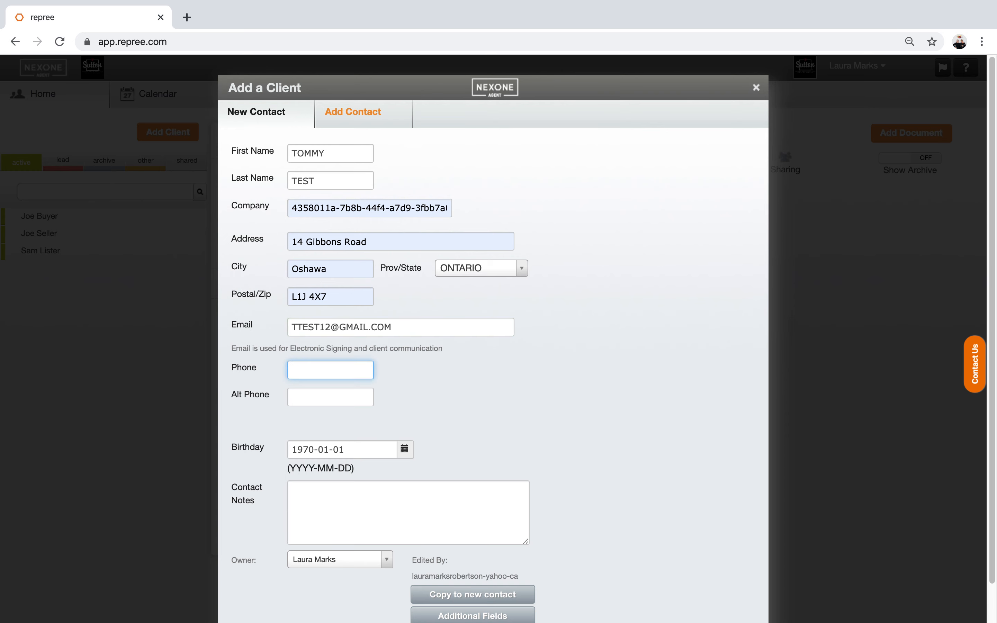
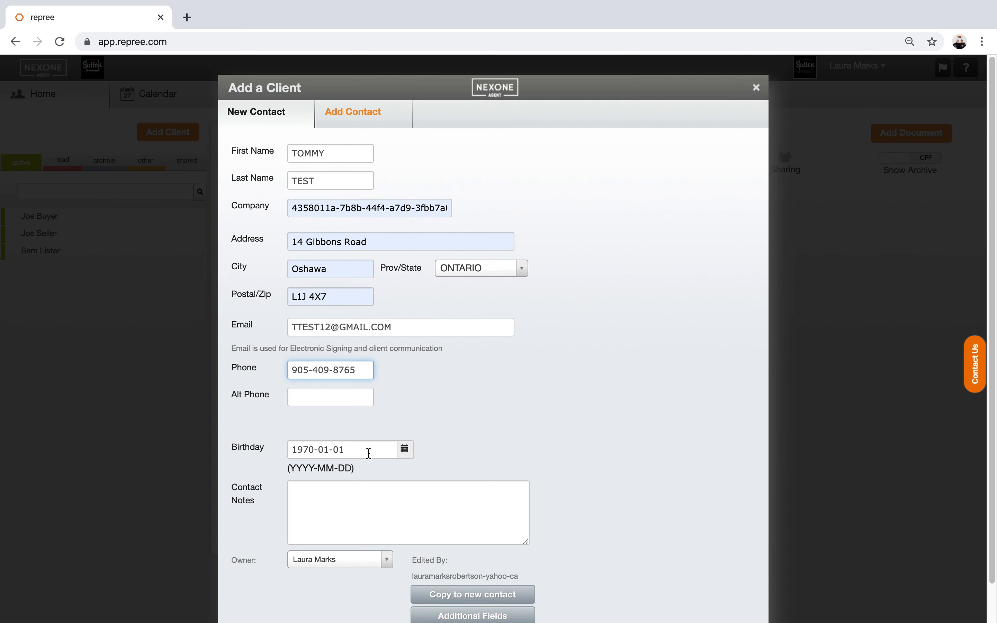
Step: Choose the 30th as the client's birthday from the calendar
click(408, 452)
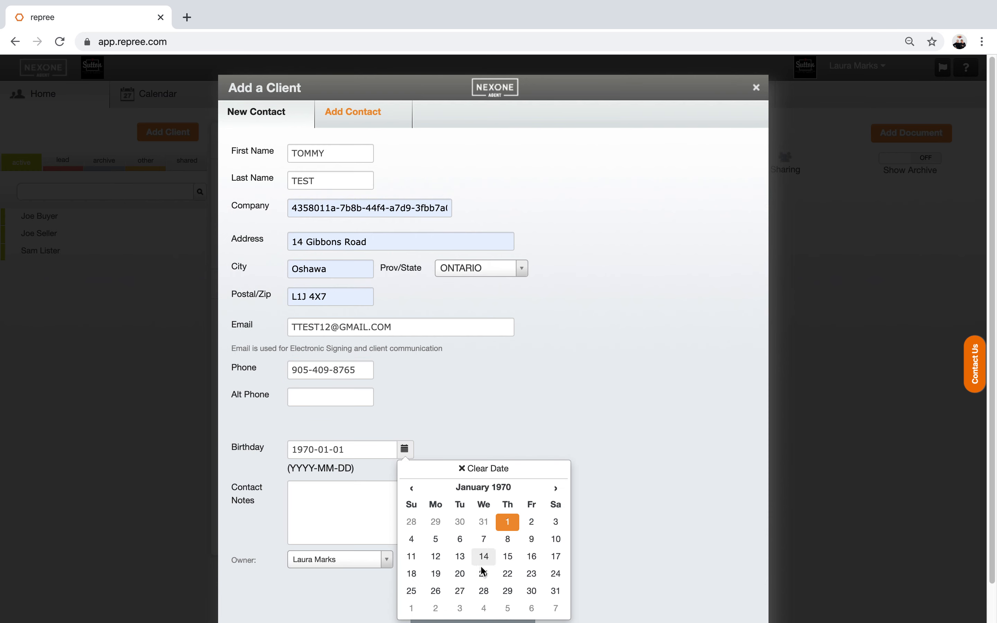
click(532, 592)
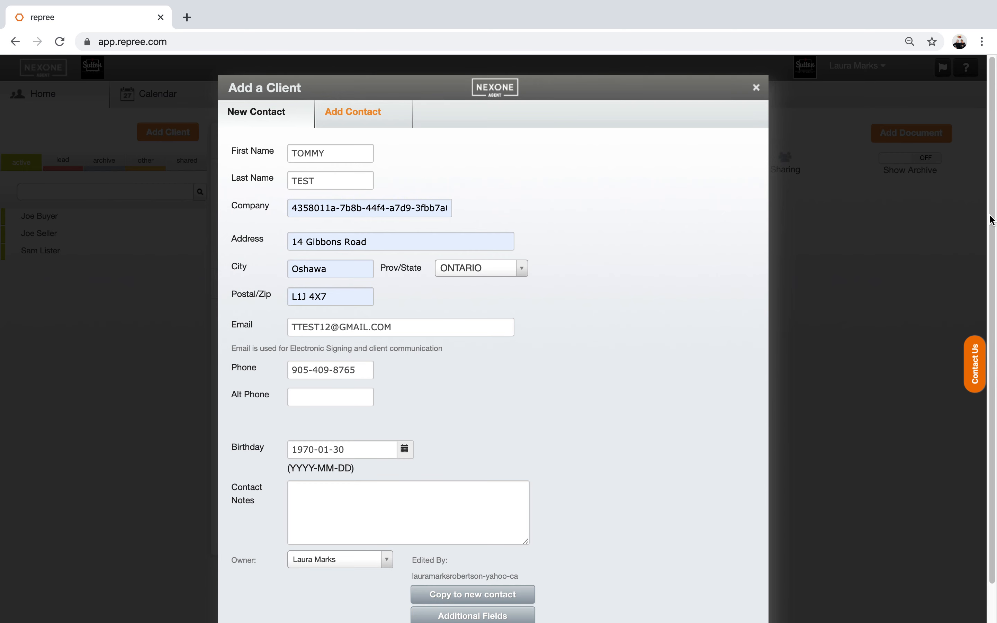
scroll(700, 454, down, 2)
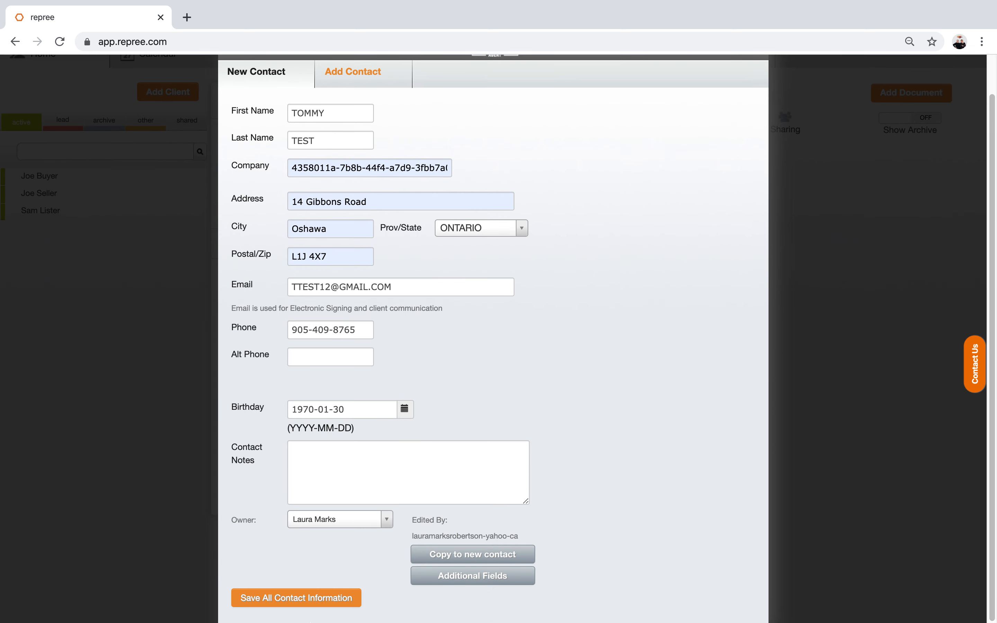
Step: Save all the new client's contact information
click(252, 597)
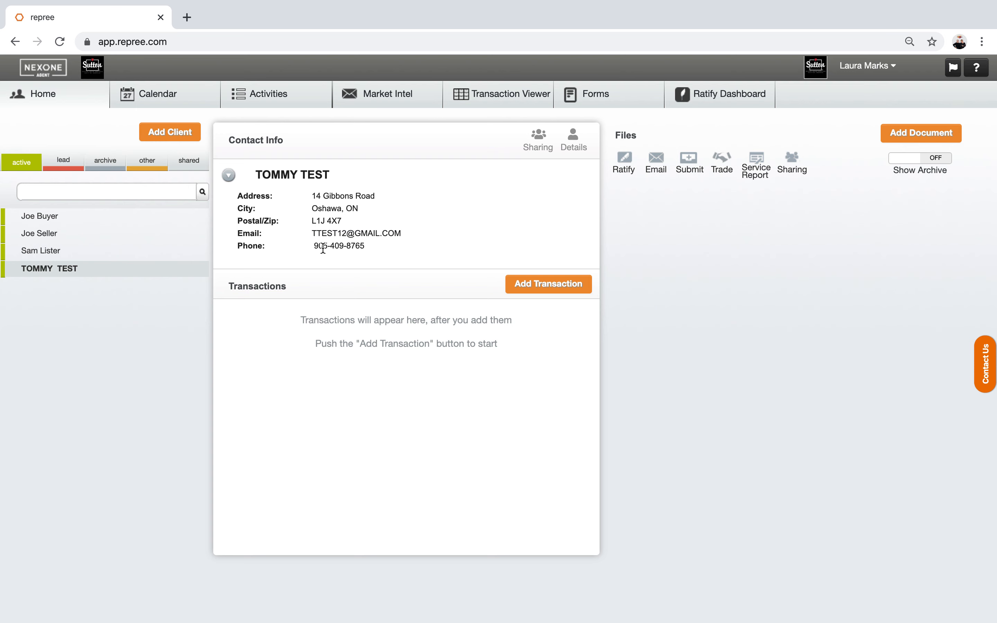
Step: Add an Active Buyer transaction named '123 RAIN ST.' for the client
click(531, 285)
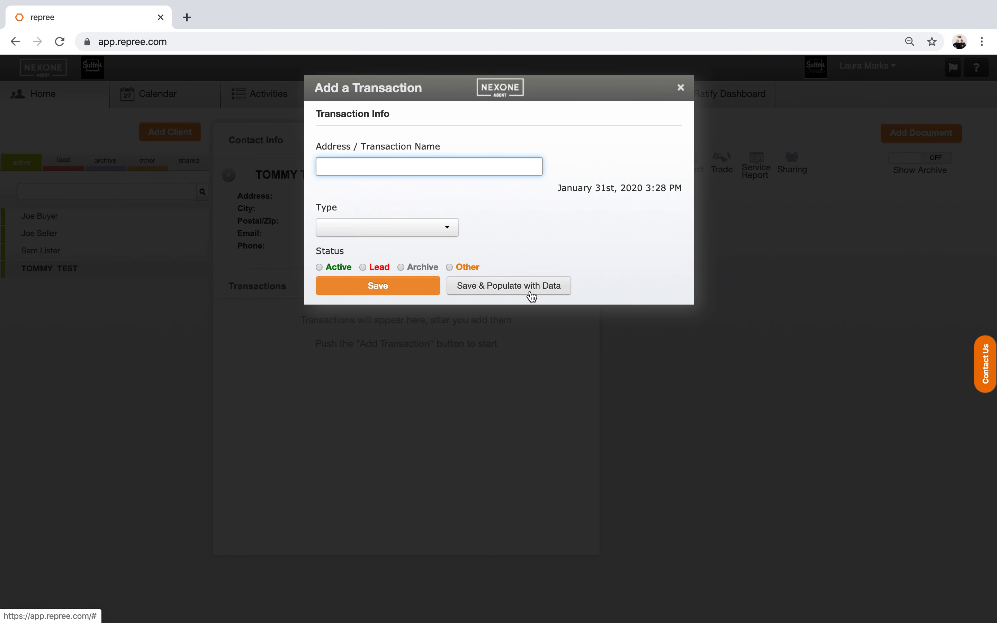
text(123)
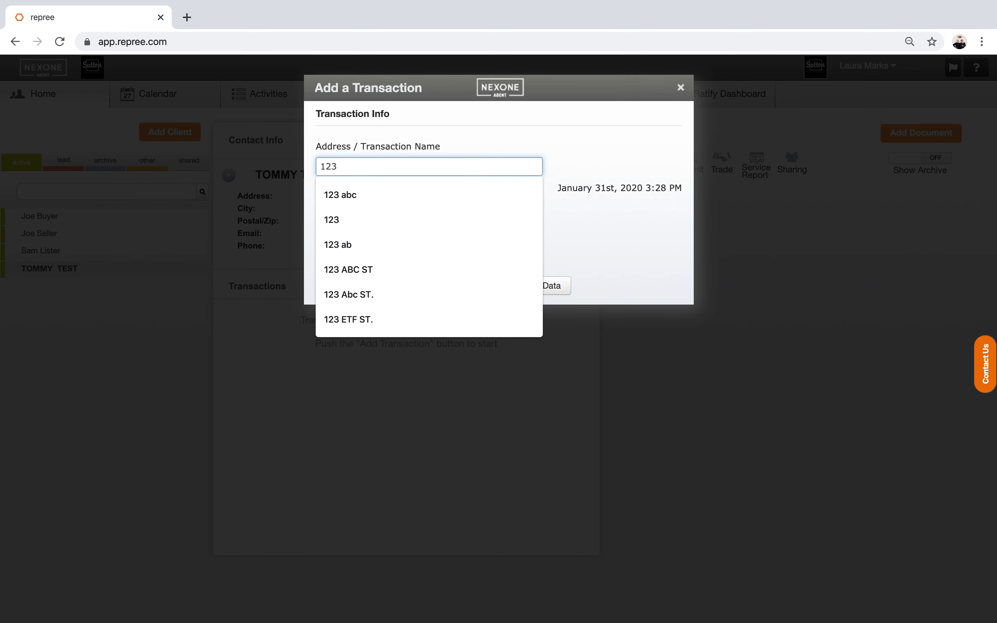
text( RAIN ST.)
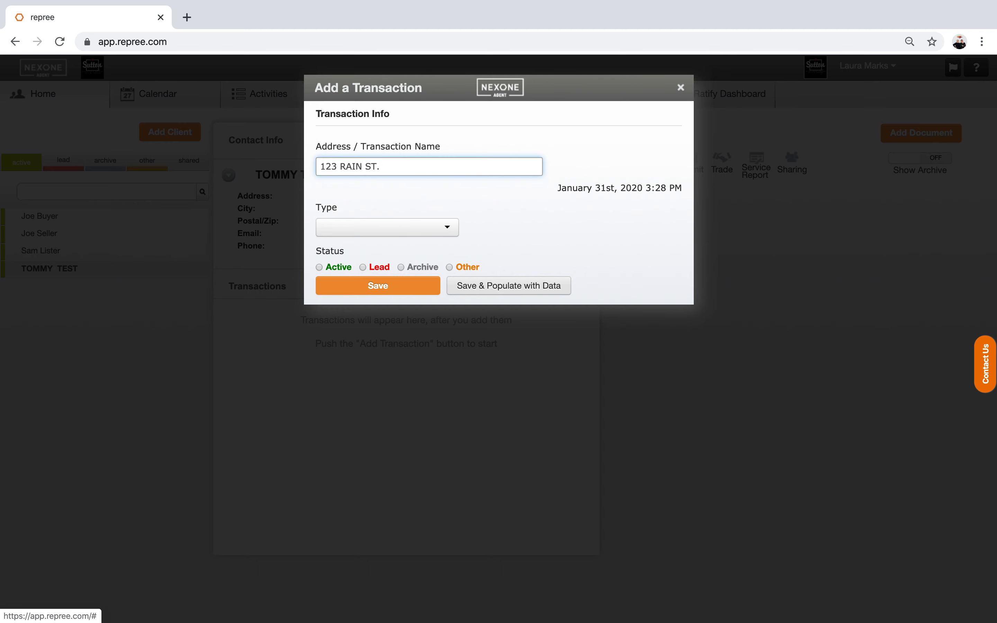
click(444, 227)
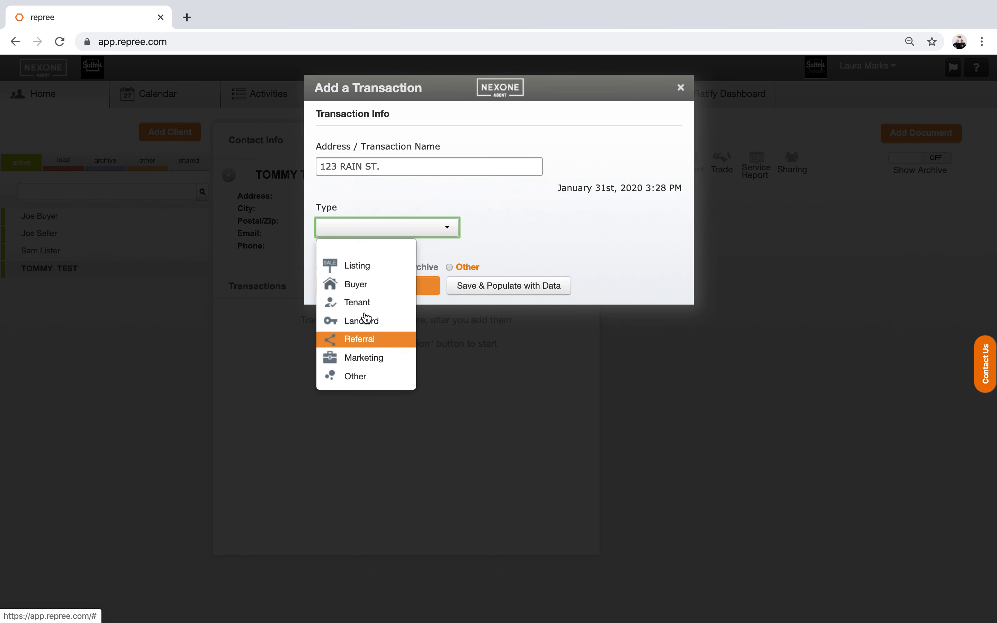
click(363, 289)
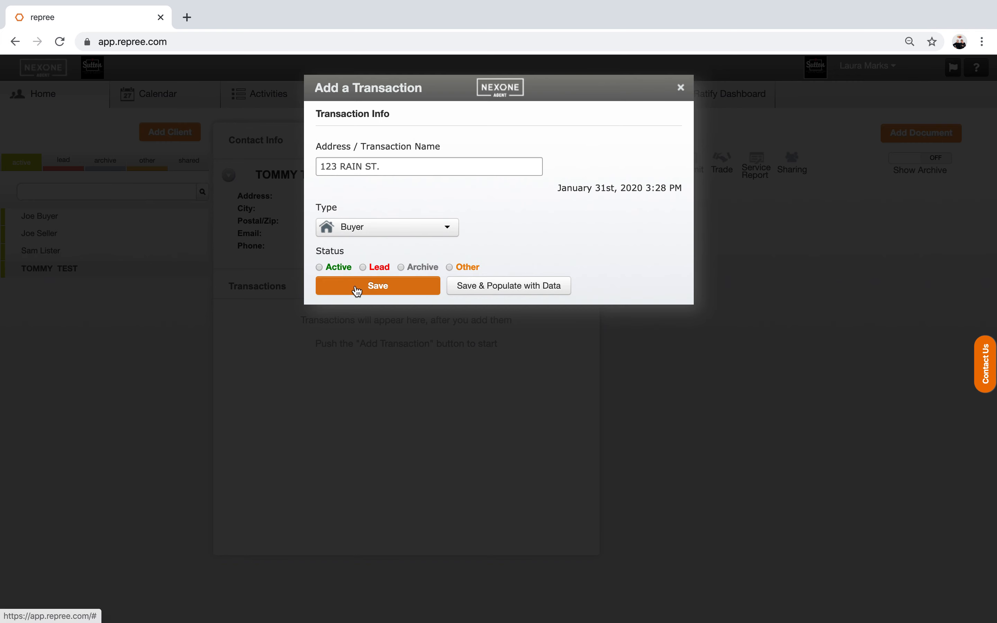
click(319, 267)
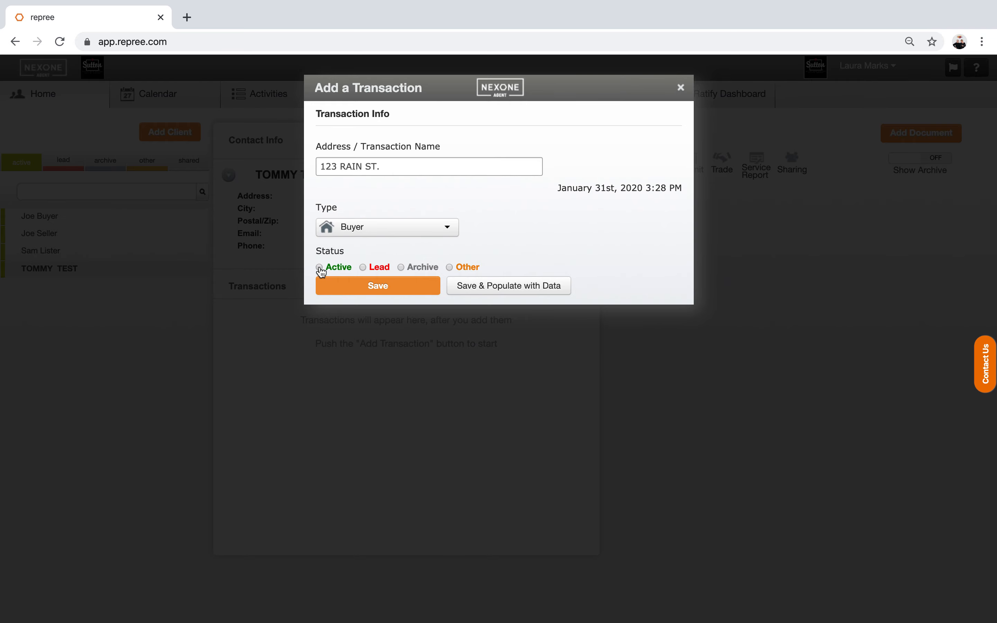
click(357, 288)
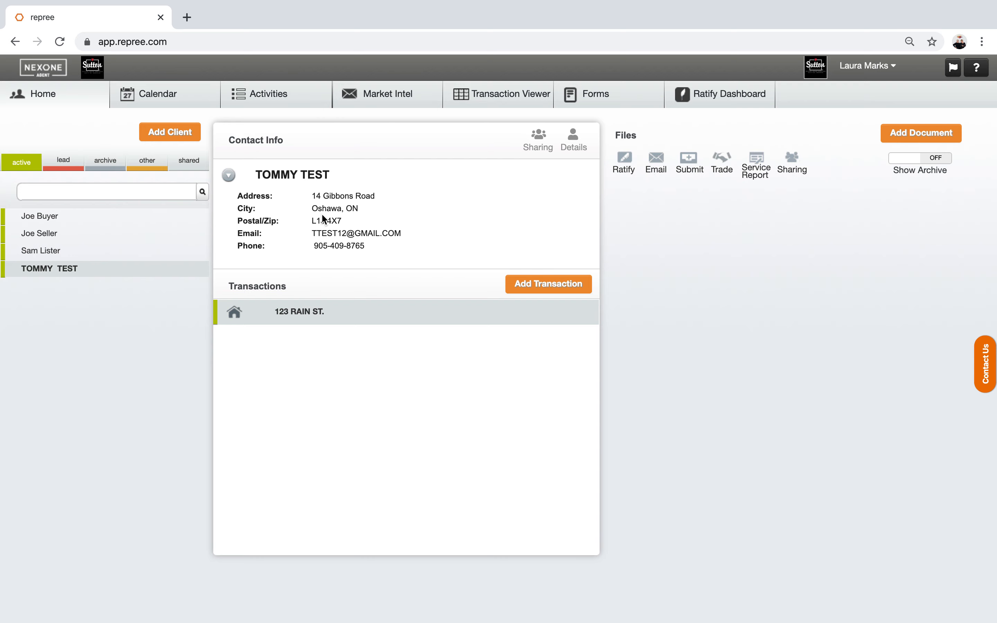
Step: Add a Listing transaction named '456 STORM ST.' and save it
click(524, 284)
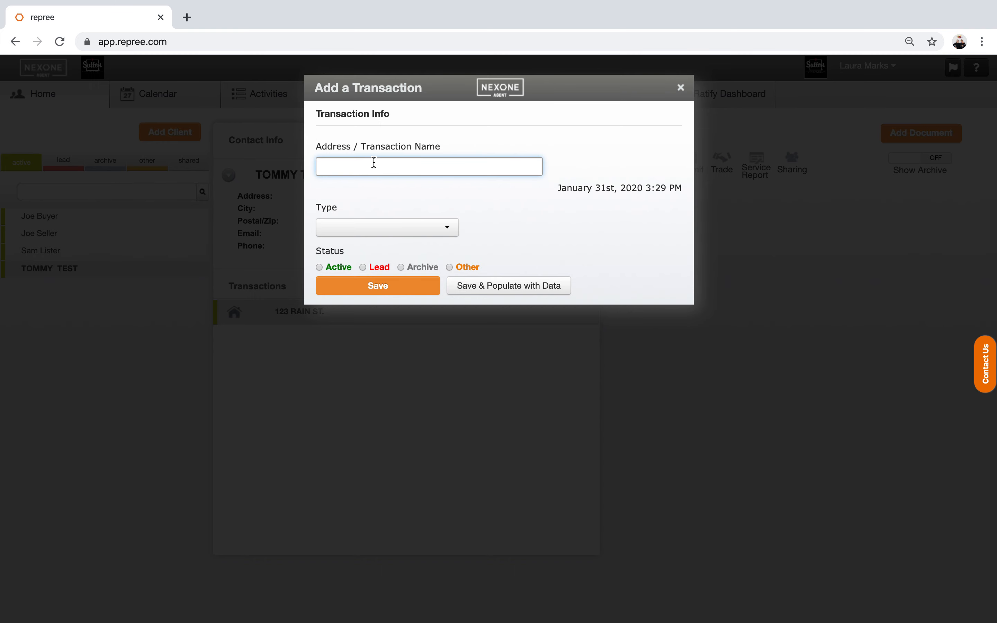
text(456)
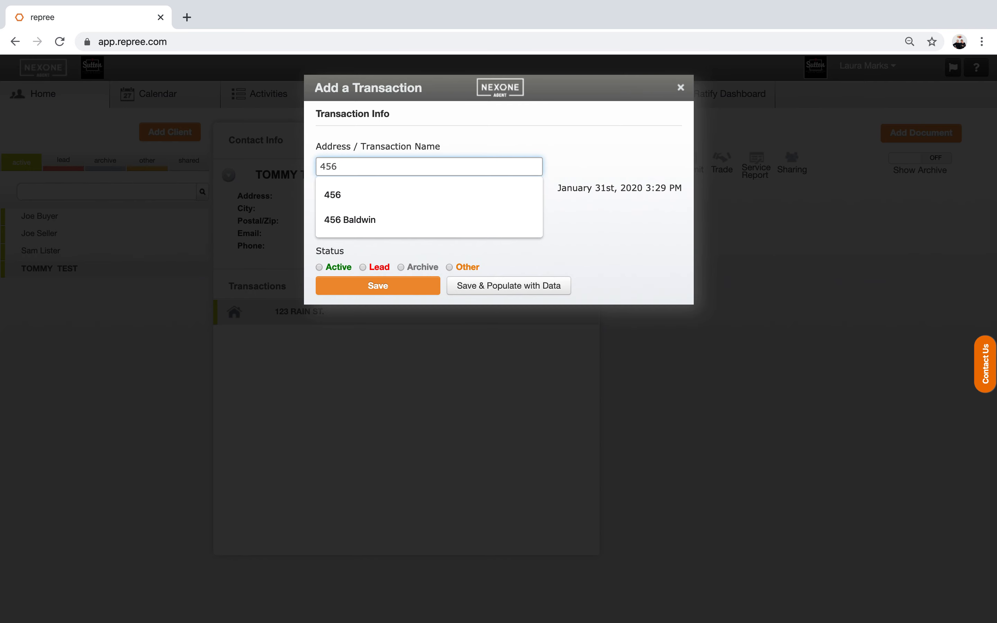
text( STORM)
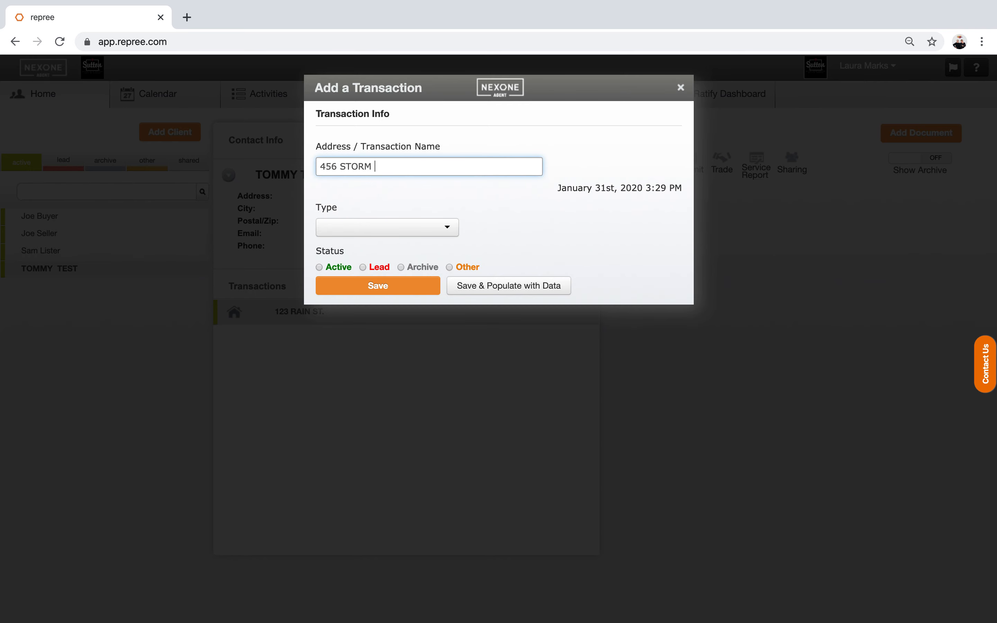
click(449, 228)
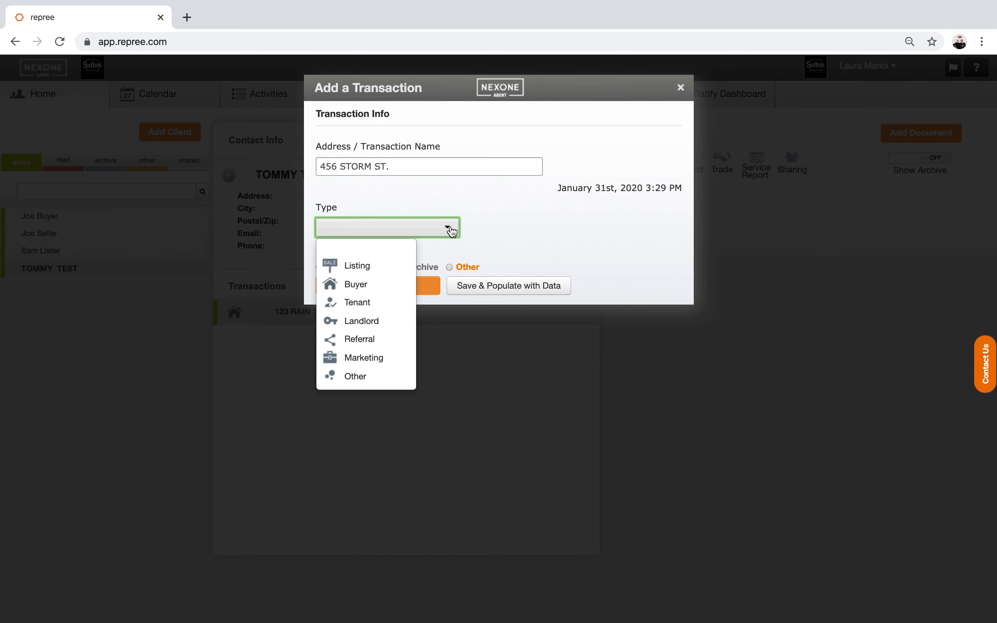
click(384, 265)
click(359, 225)
click(353, 226)
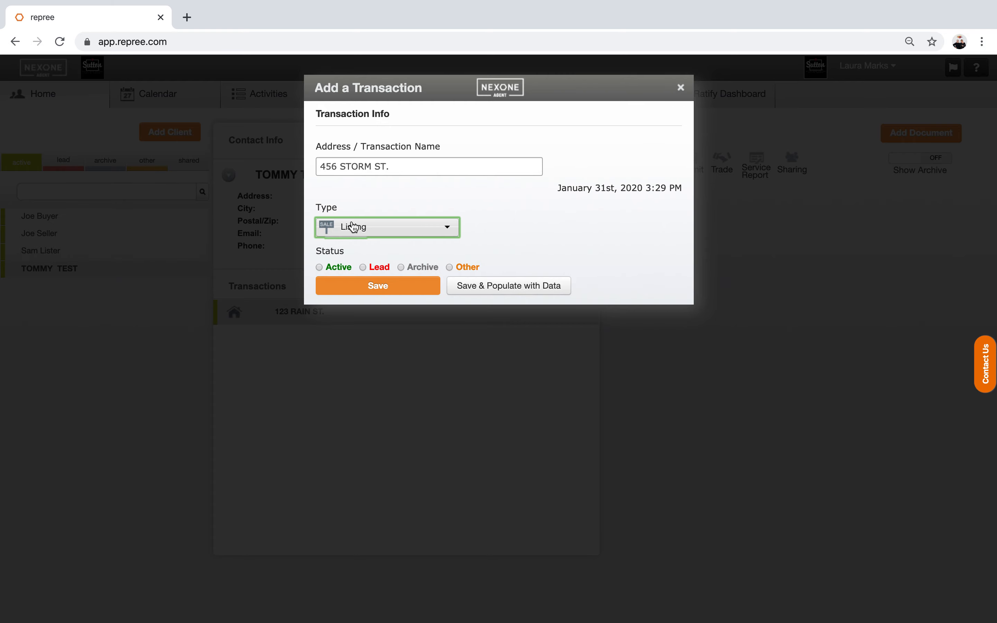
click(350, 295)
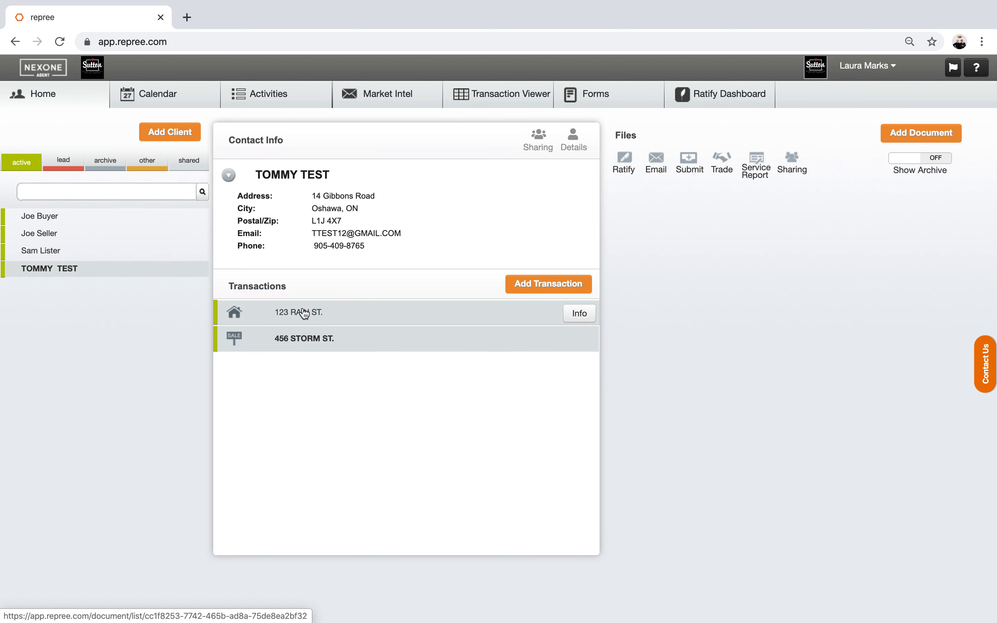
Step: Add an Active Landlord transaction using the suggested '456 STORM ST.' address
click(535, 286)
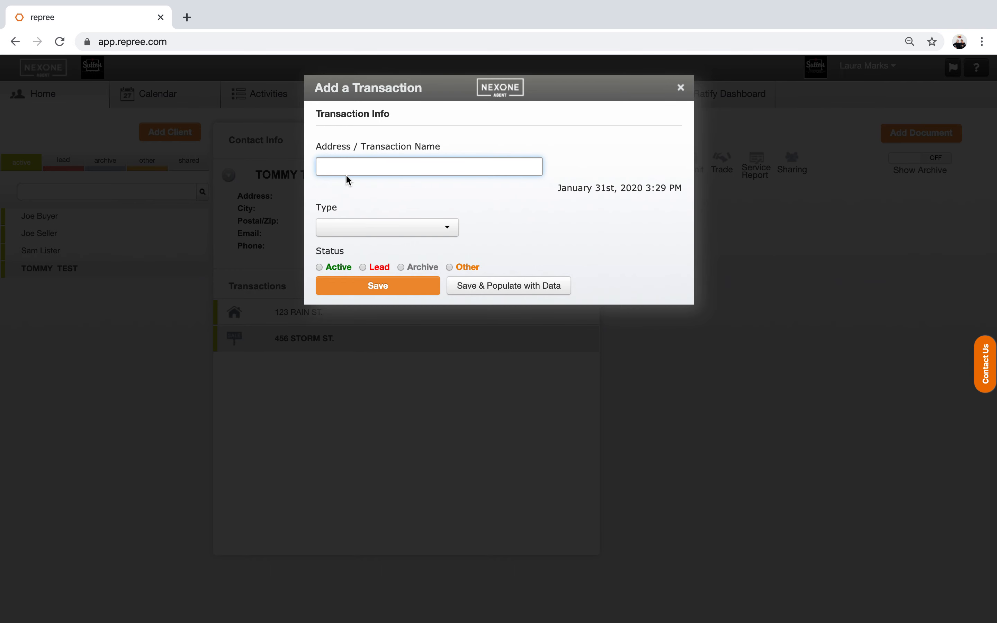
text(456 STORM ST.)
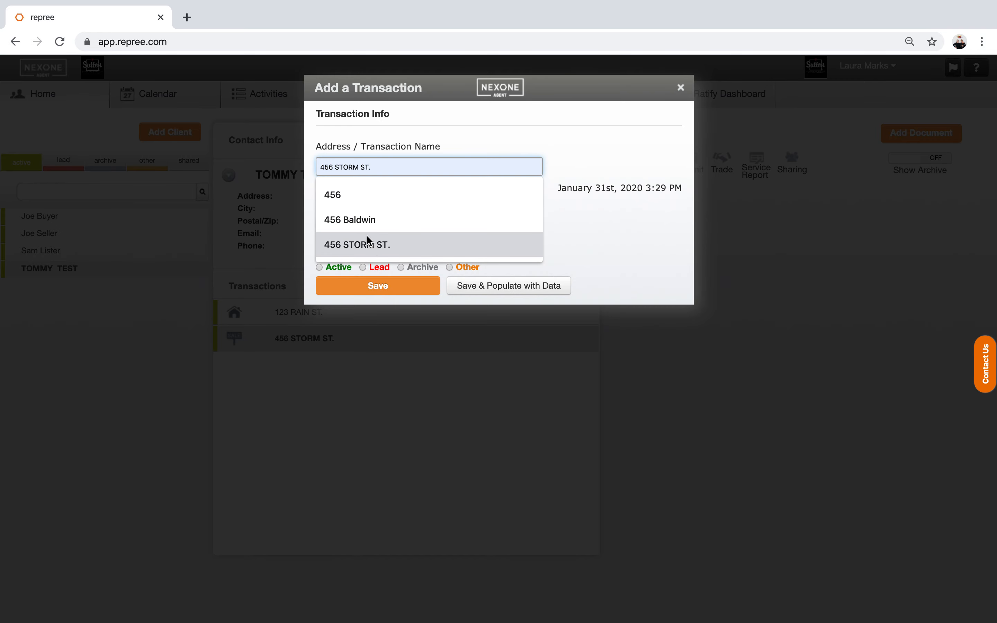
click(368, 243)
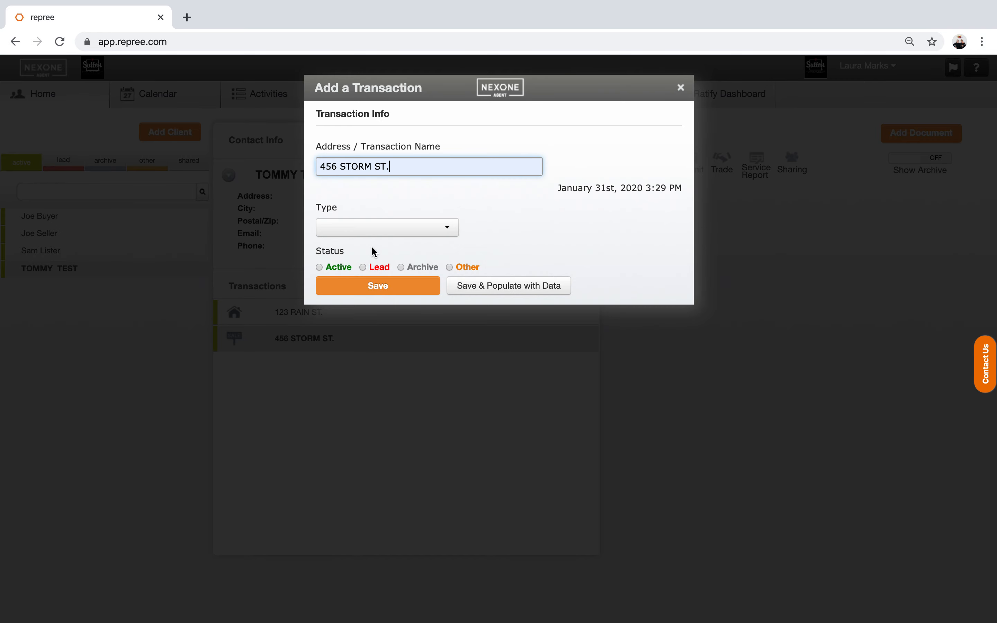
click(357, 231)
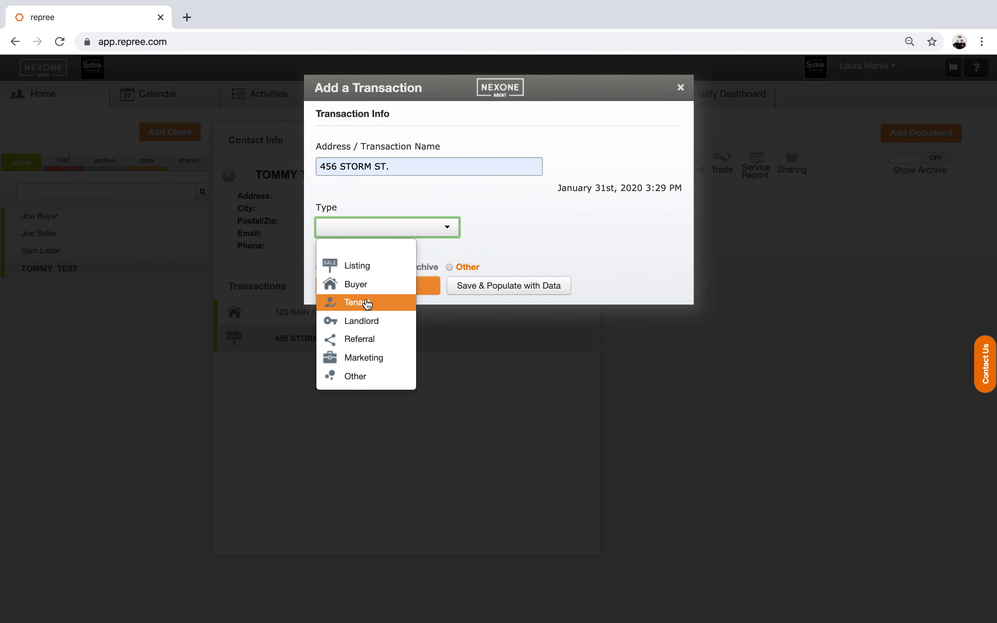
click(367, 322)
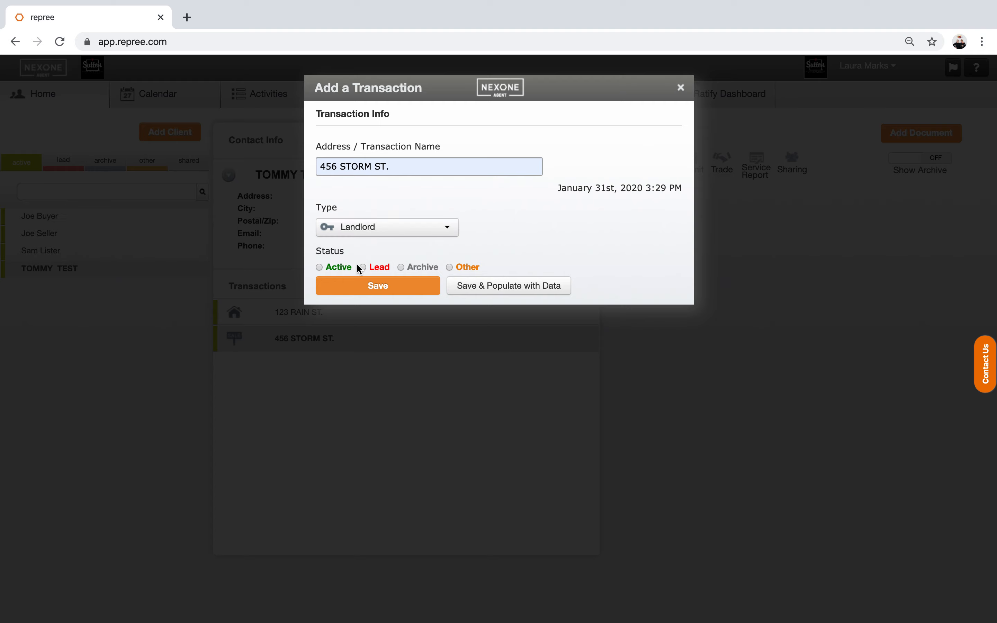
click(321, 268)
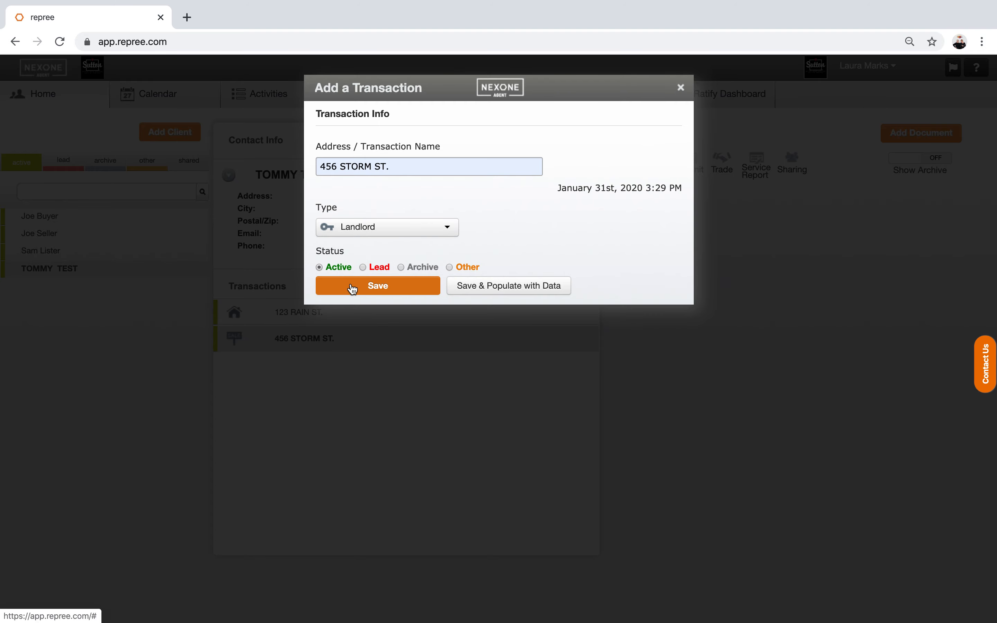
click(352, 289)
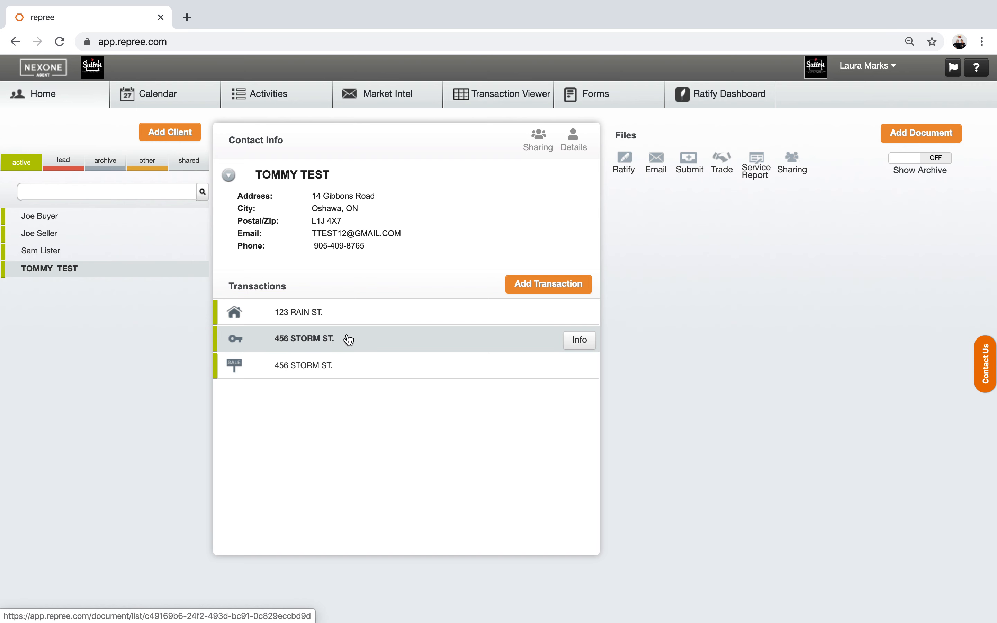
Step: Change the Landlord transaction's address to '123 RAIN ST.', save, and close the transaction
click(577, 339)
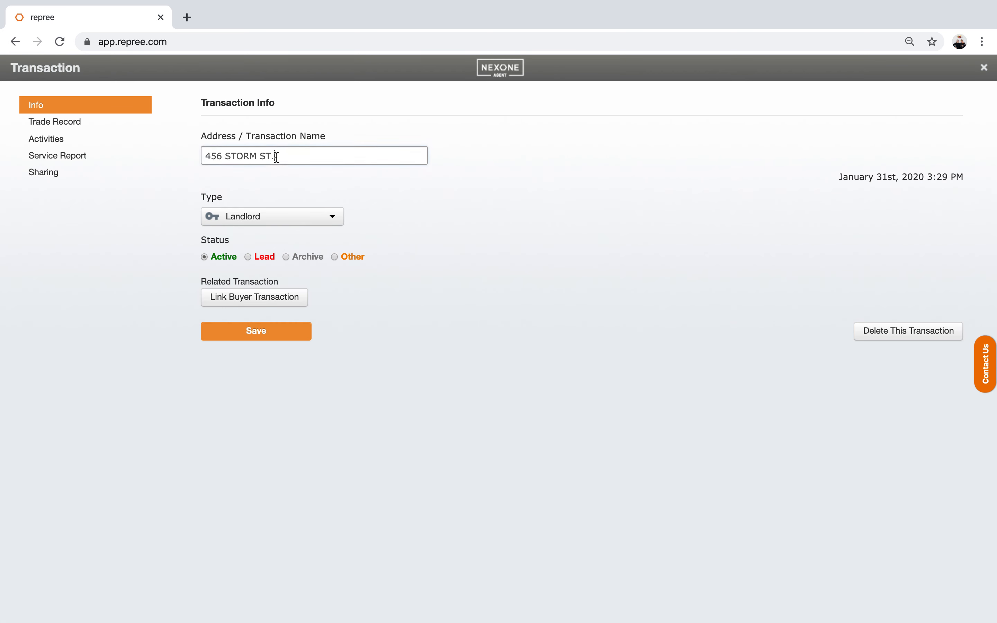
drag(278, 157, 184, 152)
text(1)
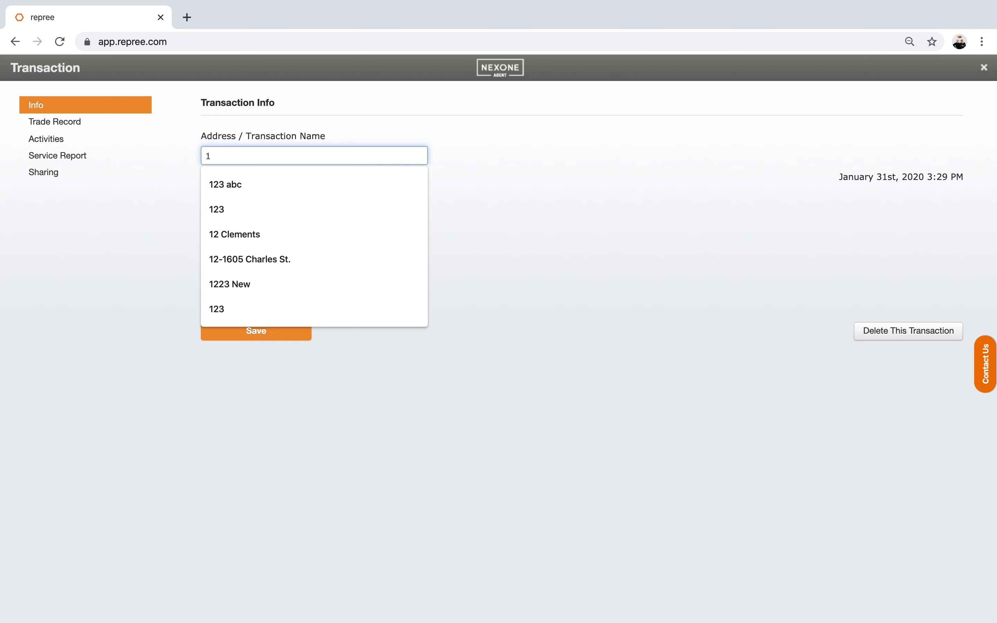
text(23 RA)
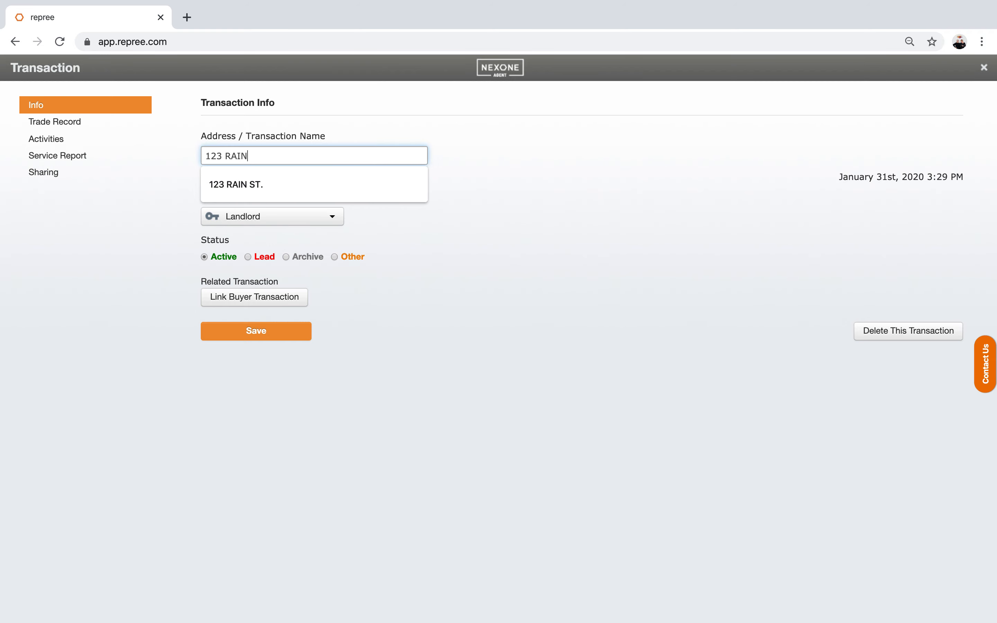
text(IN)
click(224, 183)
click(236, 336)
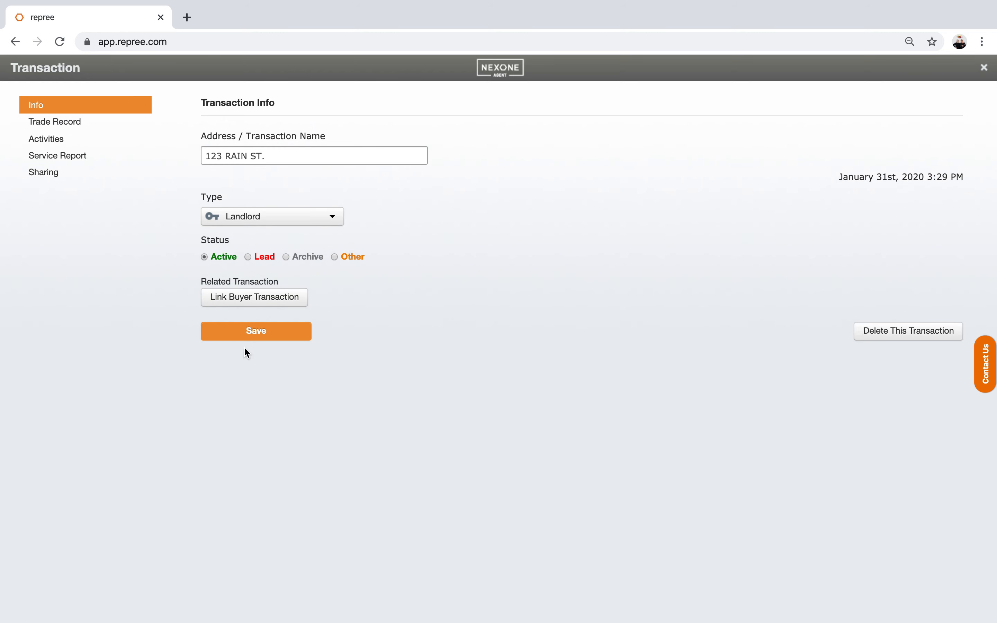
click(251, 337)
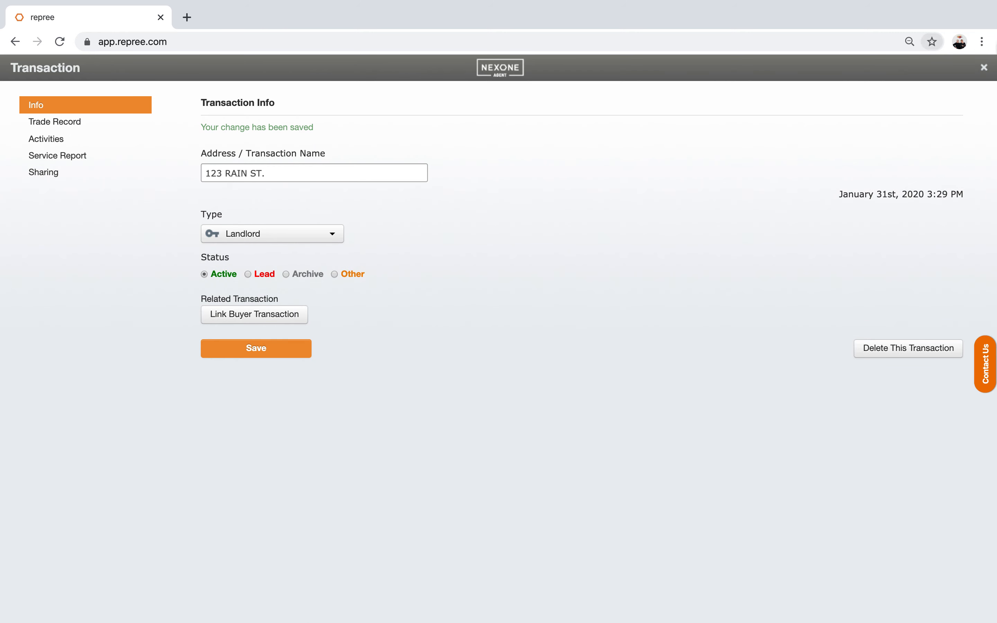
click(985, 70)
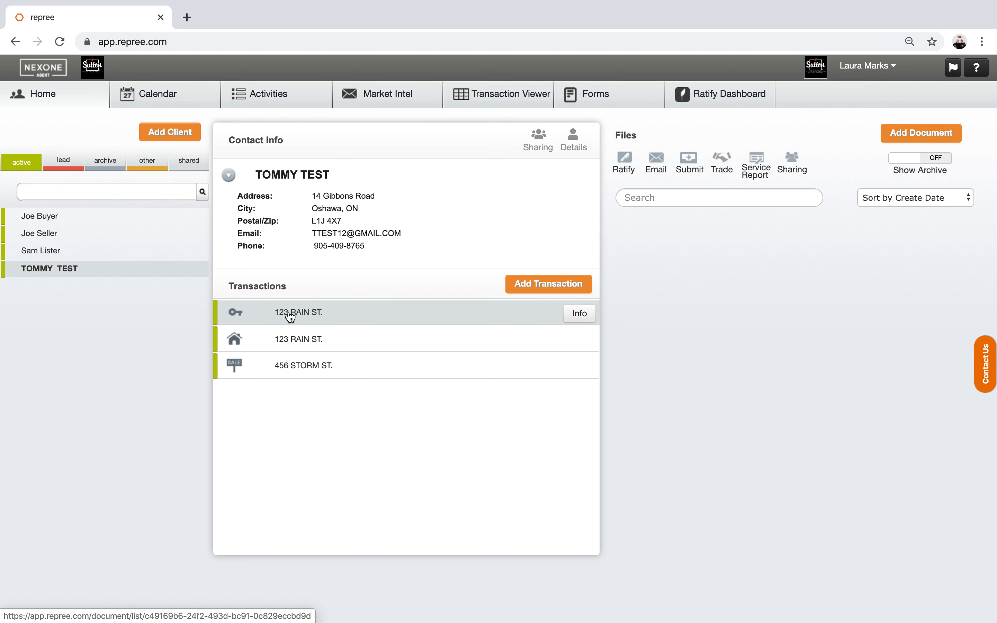
click(543, 284)
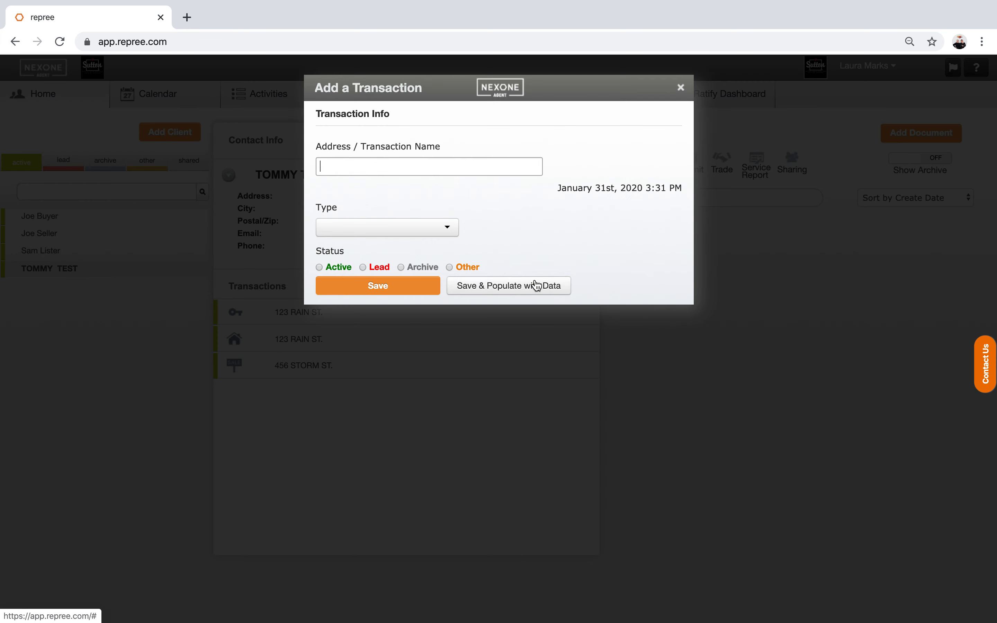
click(422, 233)
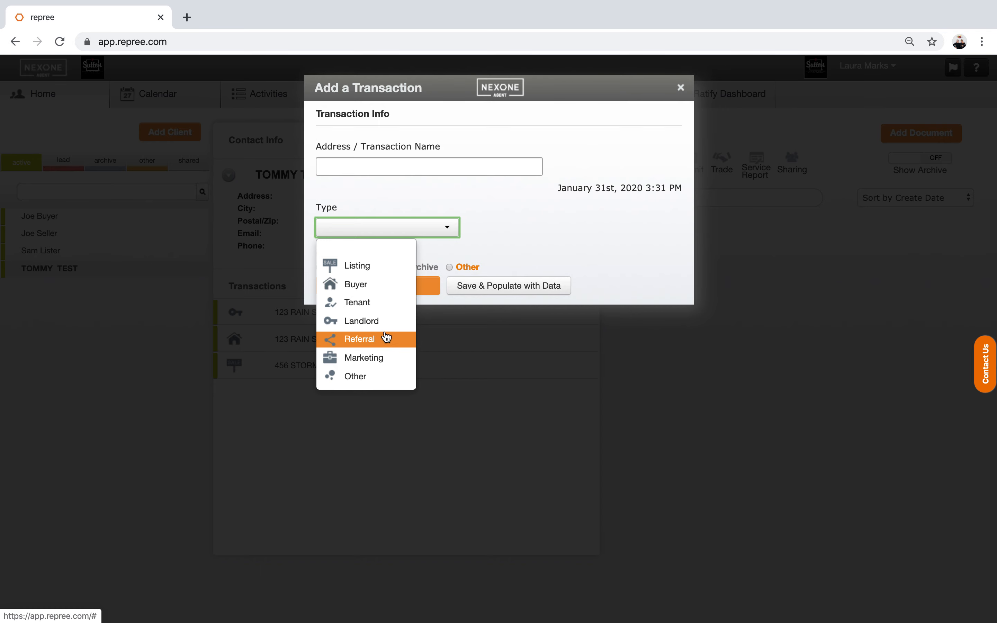
click(534, 215)
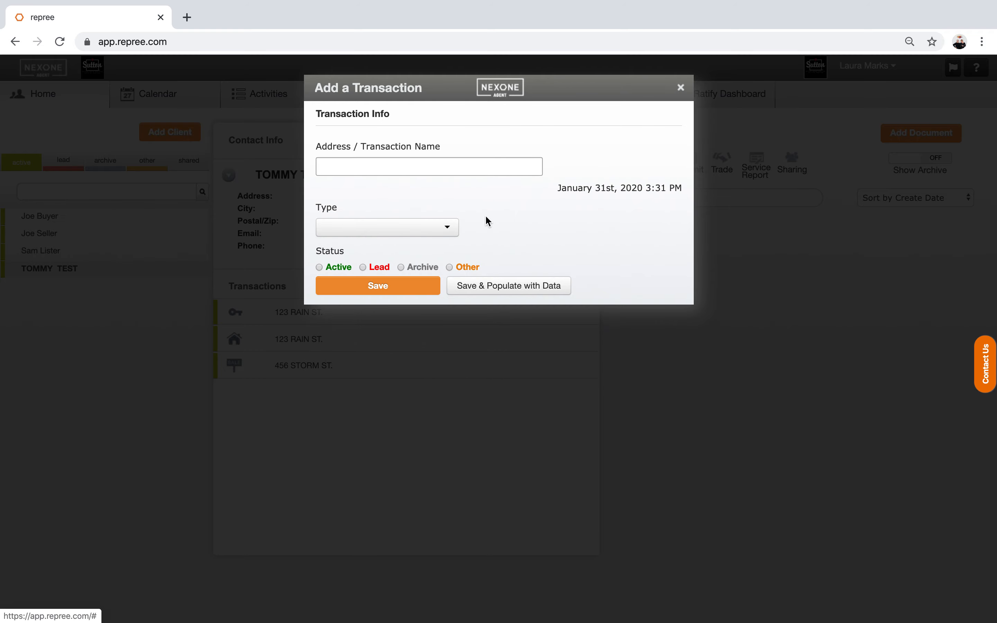
click(681, 88)
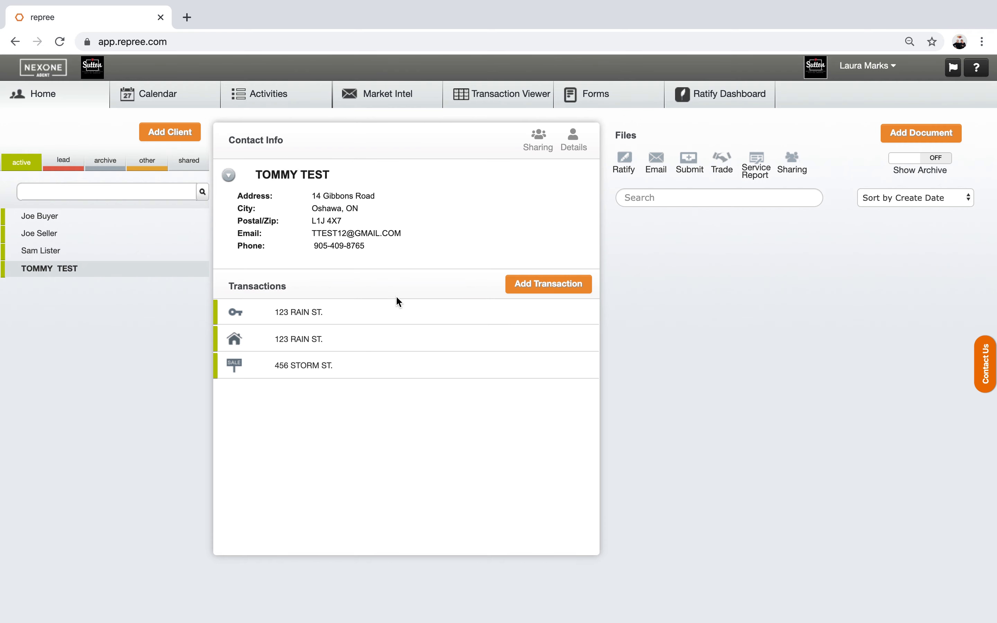